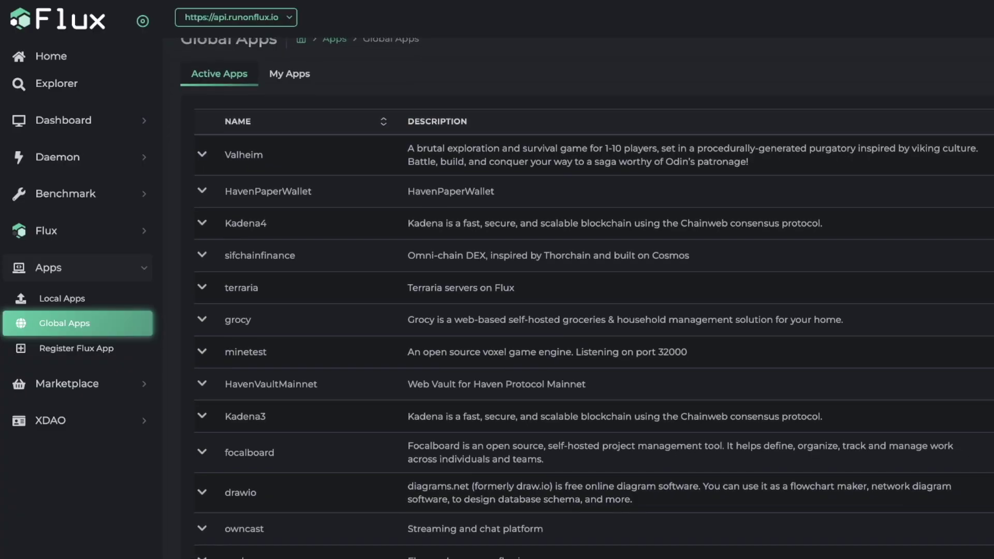
- Scroll down through the listing to its end
scroll(594, 298, down, 20)
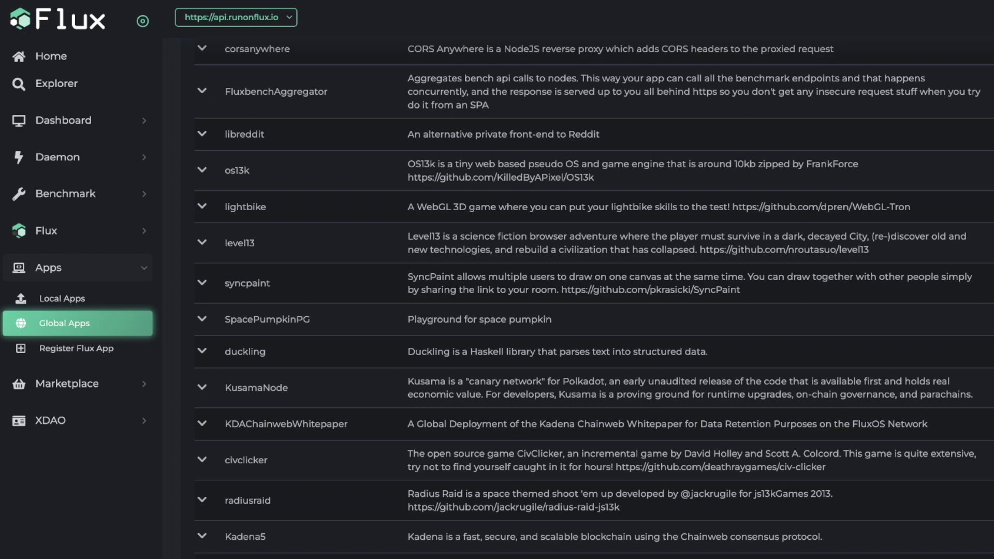
scroll(594, 298, down, 20)
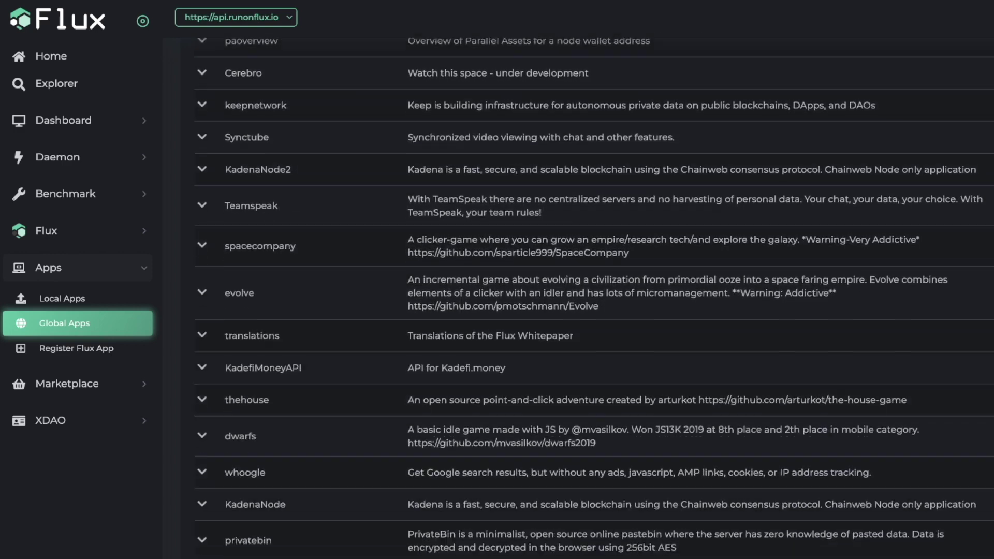
scroll(594, 299, down, 20)
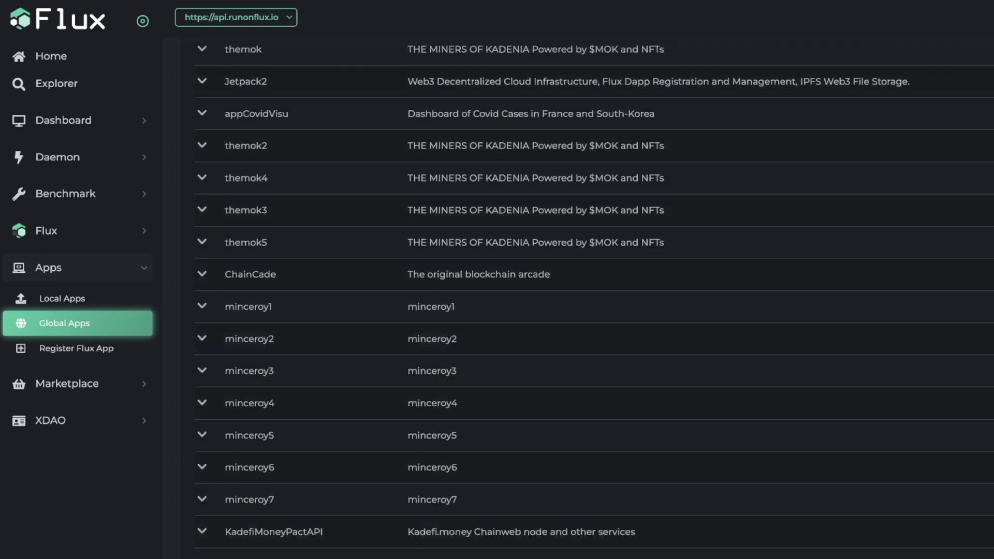
scroll(594, 298, down, 20)
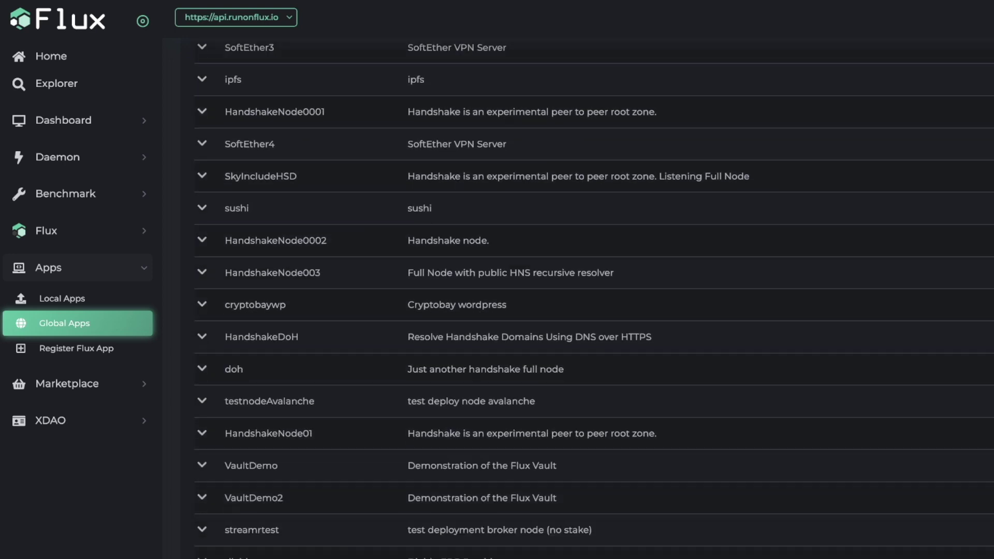
scroll(594, 298, down, 20)
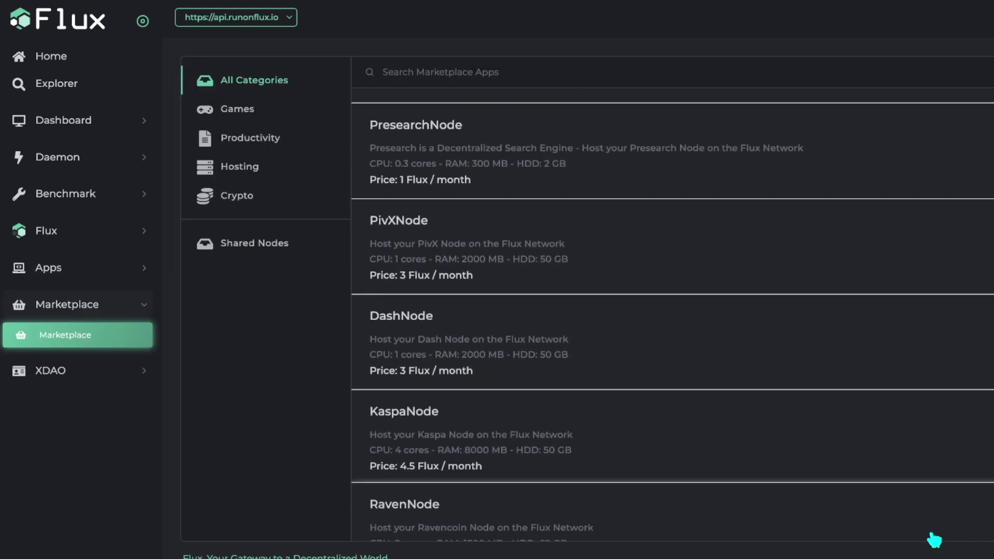
scroll(935, 539, down, 10)
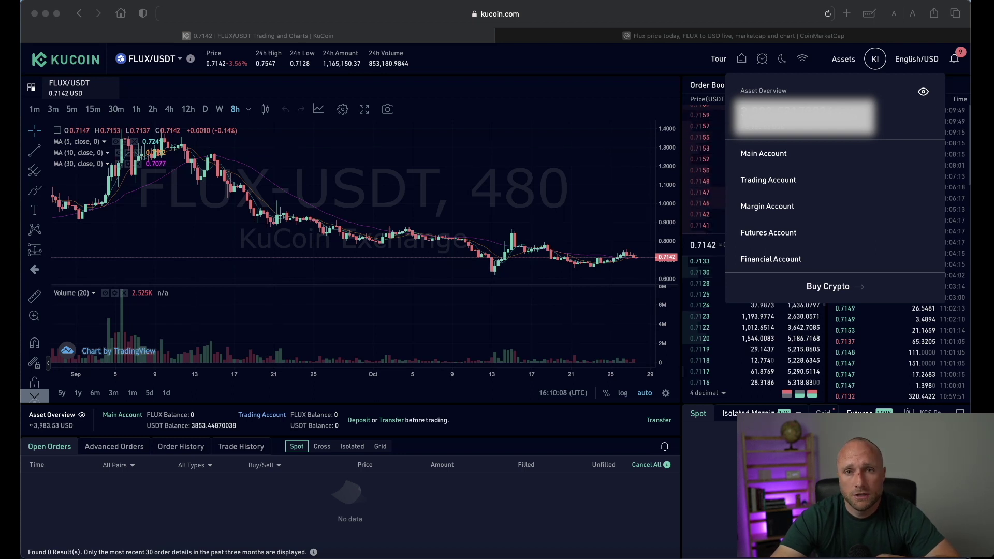
- Switch to the CoinMarketCap tab listing FLUX markets across exchanges
click(633, 39)
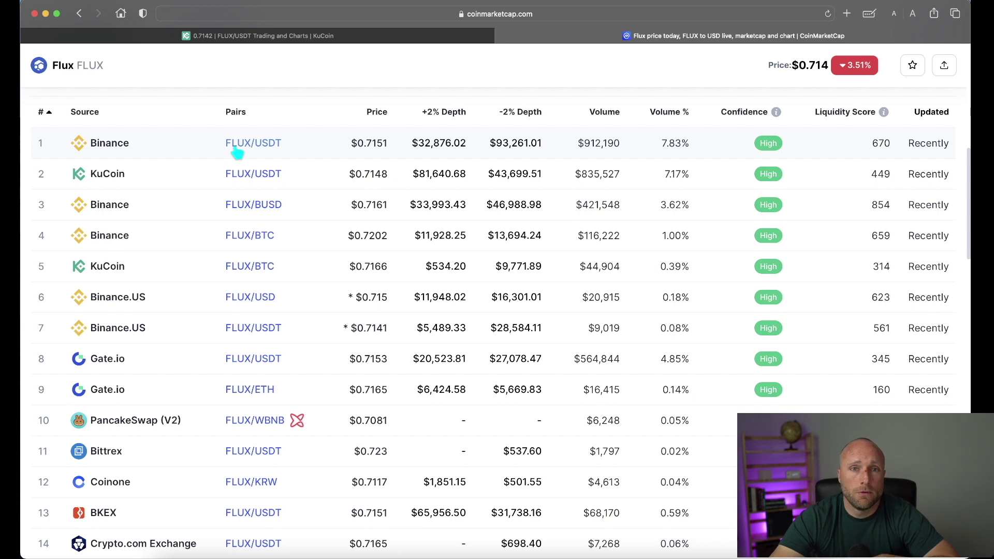
- Go back to the KuCoin FLUX/USDT trading page tab
click(305, 36)
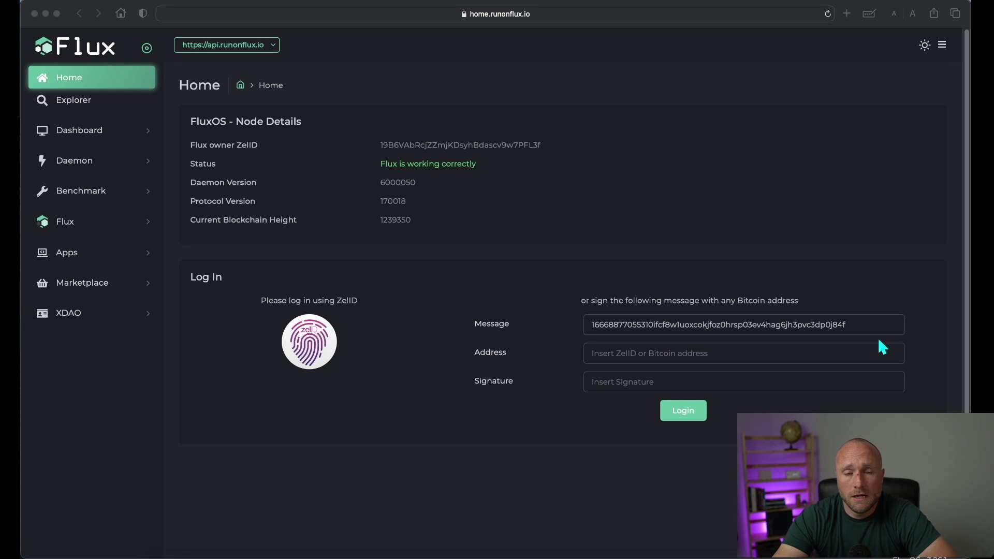
- Choose ZelID login under Log In and allow Safari to open ZelCore
click(310, 347)
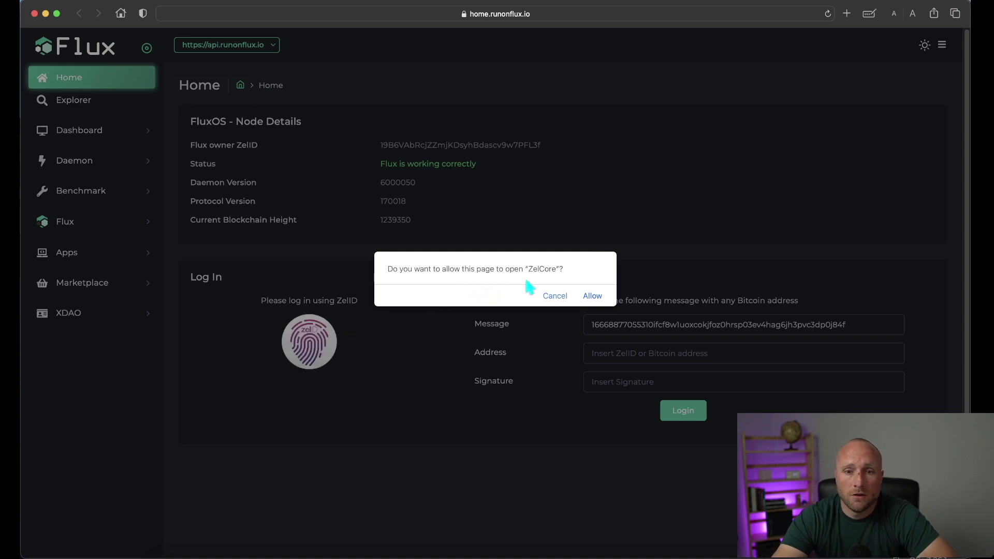
click(592, 296)
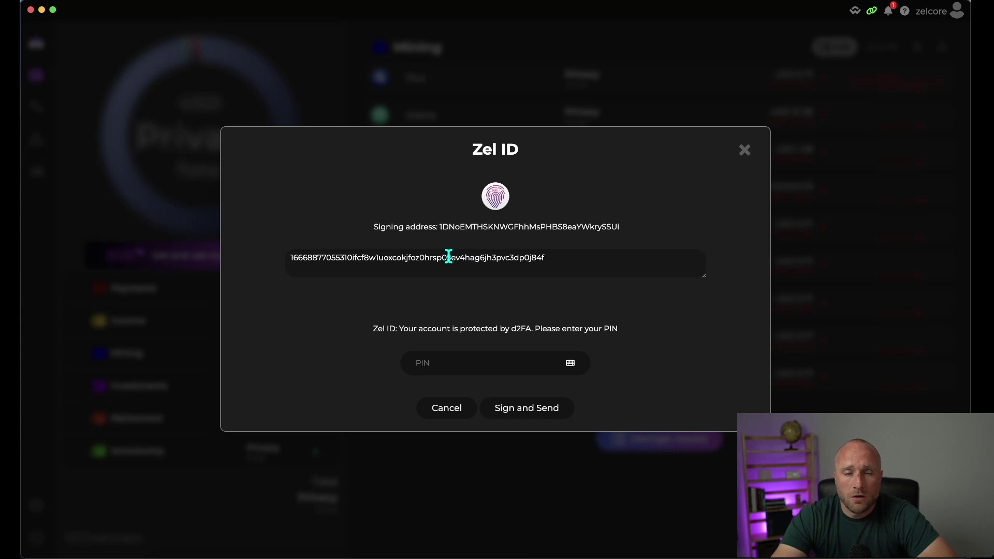
- Enter the account PIN, sign and send the login message, and return to FluxOS
click(422, 369)
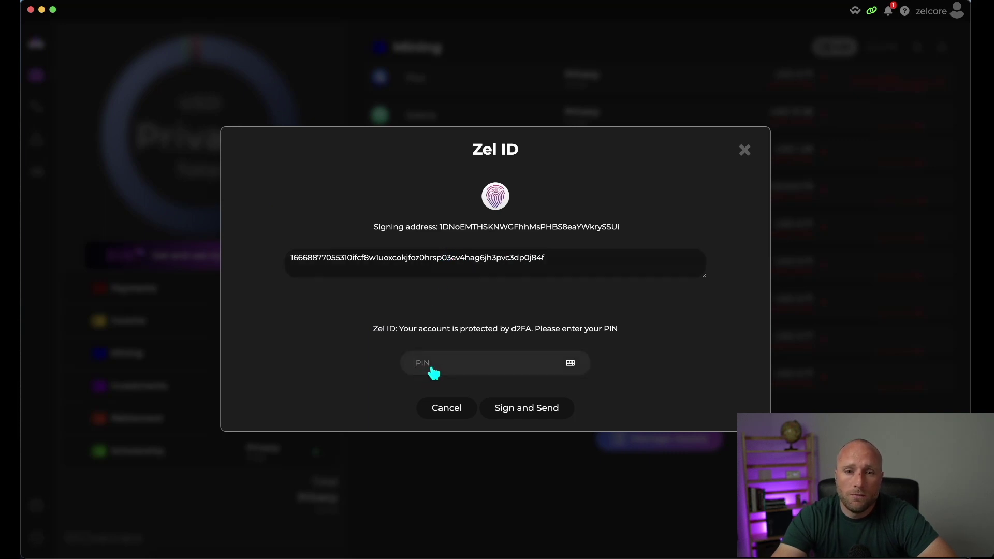
text(•)
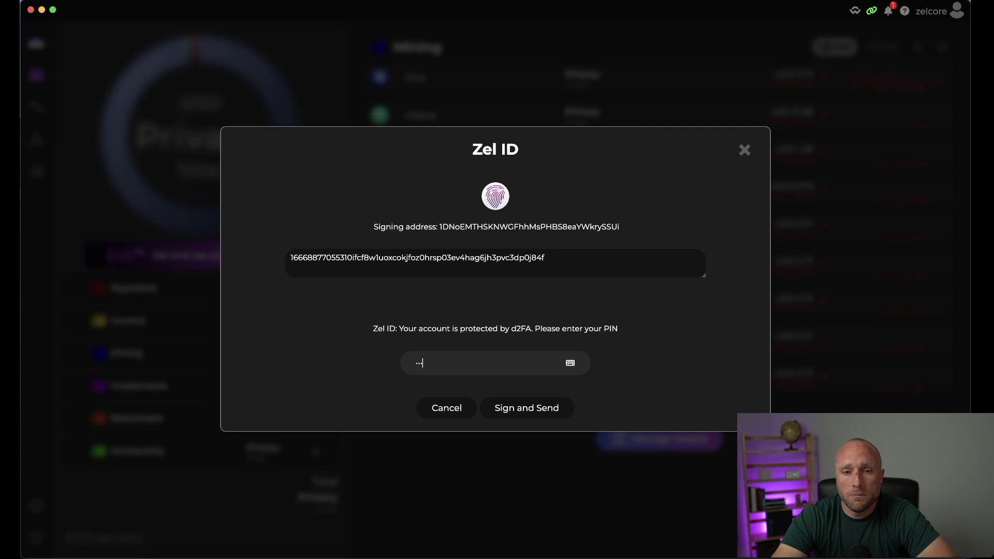
click(518, 420)
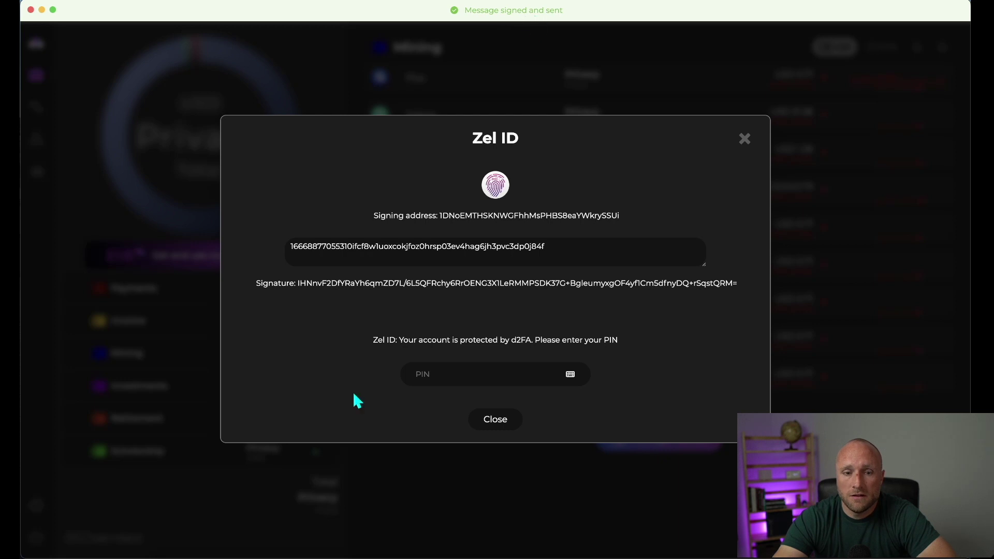
click(243, 557)
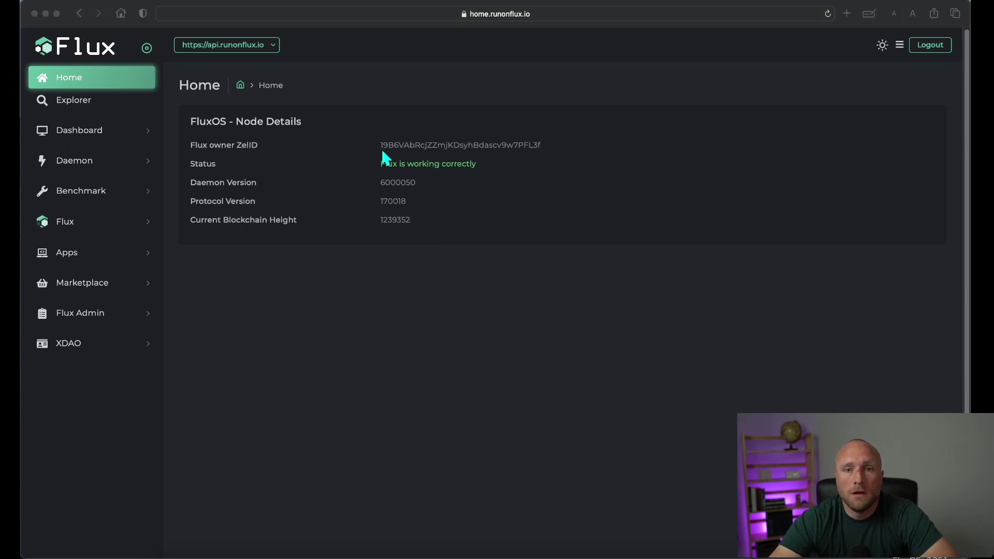
- Go to Marketplace > Shared Nodes to view Titan staking stats and lockup APRs
click(77, 288)
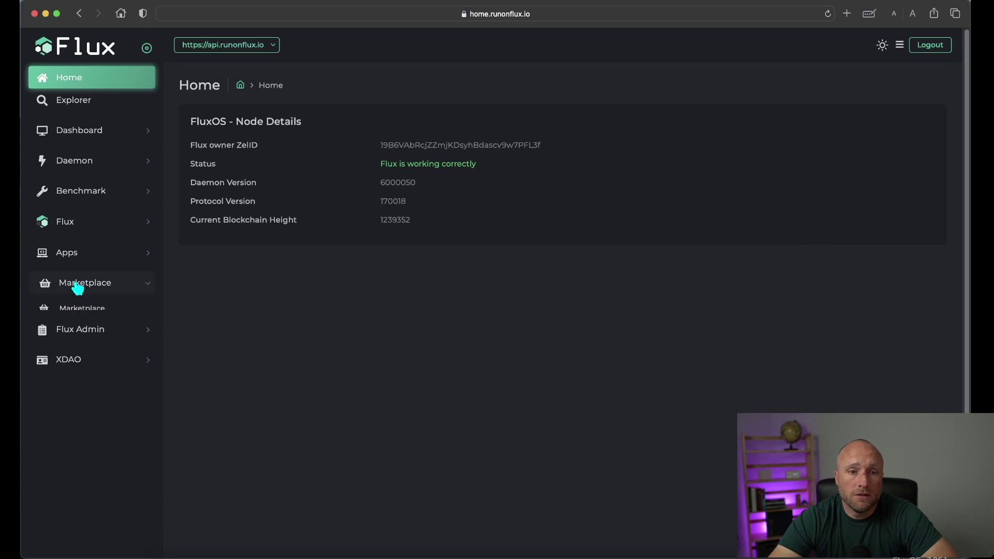
click(82, 311)
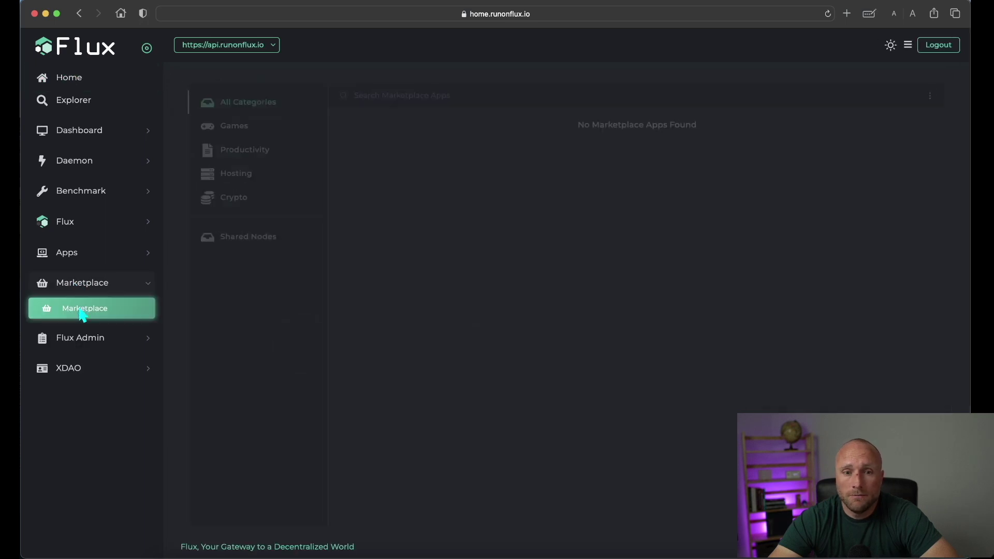
click(242, 241)
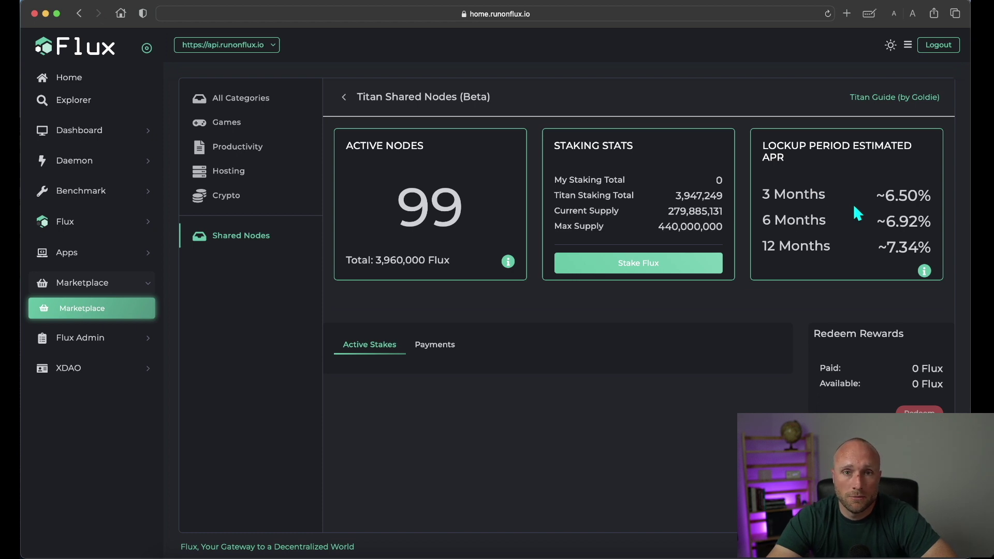
- Start a Titan stake with the amount slider at 2,000 Flux and advance
click(642, 271)
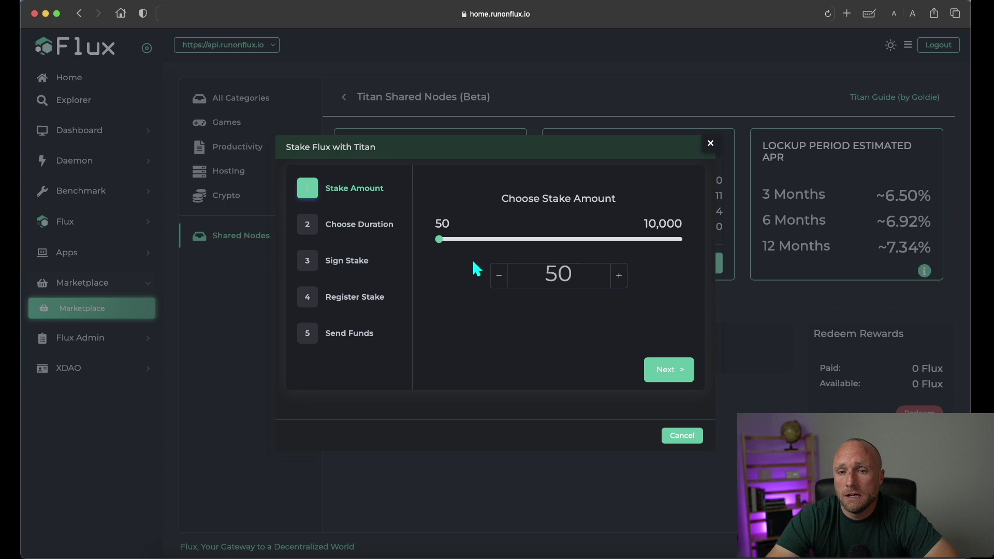
drag(439, 240, 486, 239)
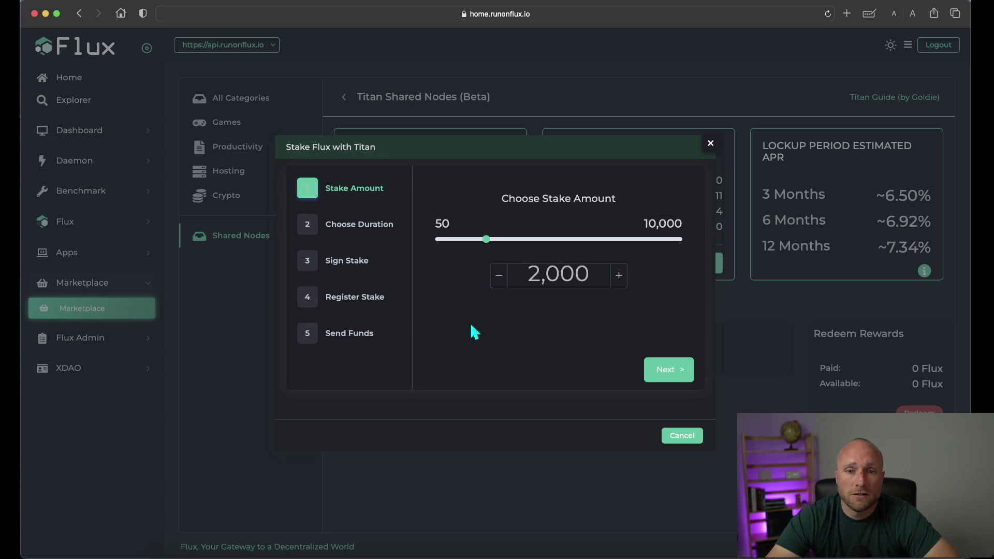
click(668, 370)
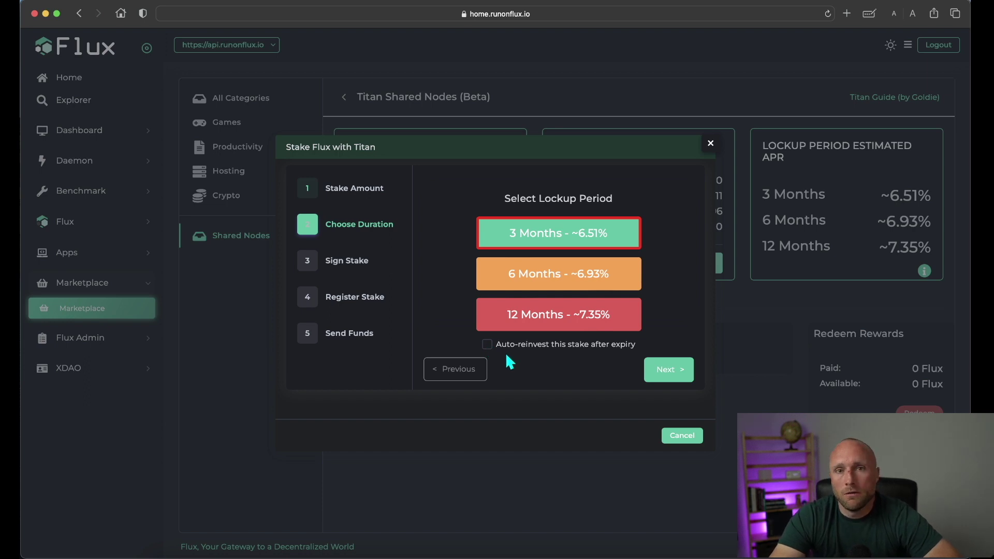
- Confirm the 3 Months lockup and launch Zelcore signing for the stake
click(669, 371)
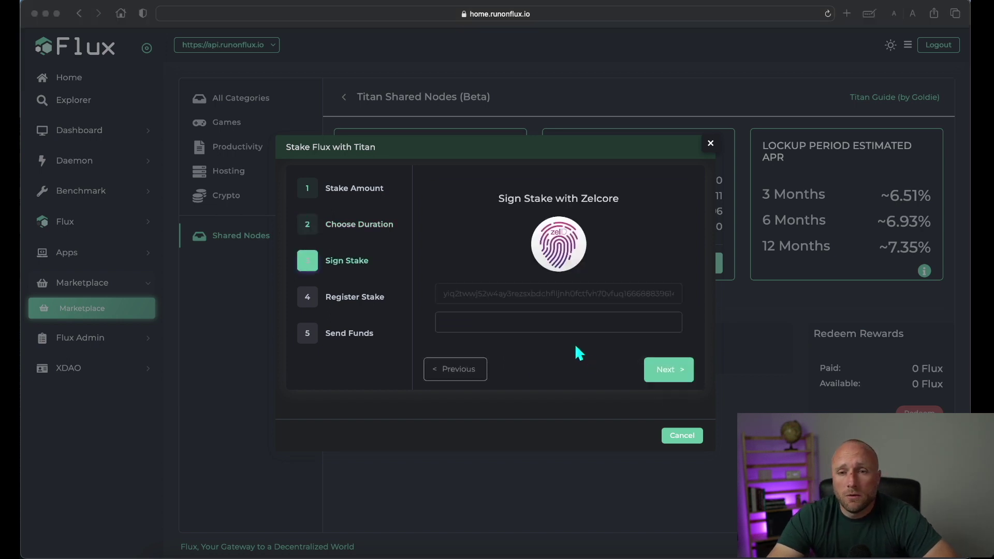
click(562, 248)
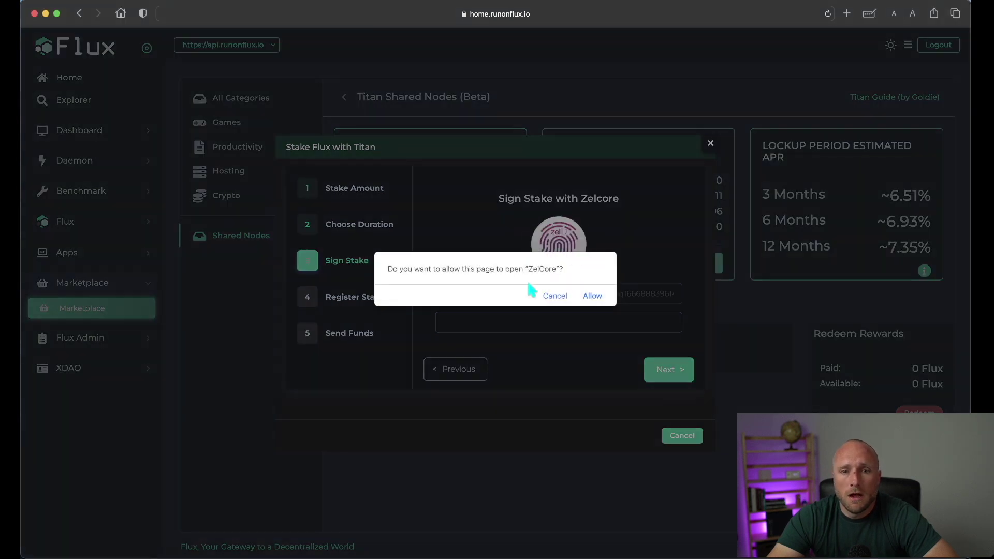
- Allow ZelCore, enter the account PIN, and sign and send the stake message back
click(593, 296)
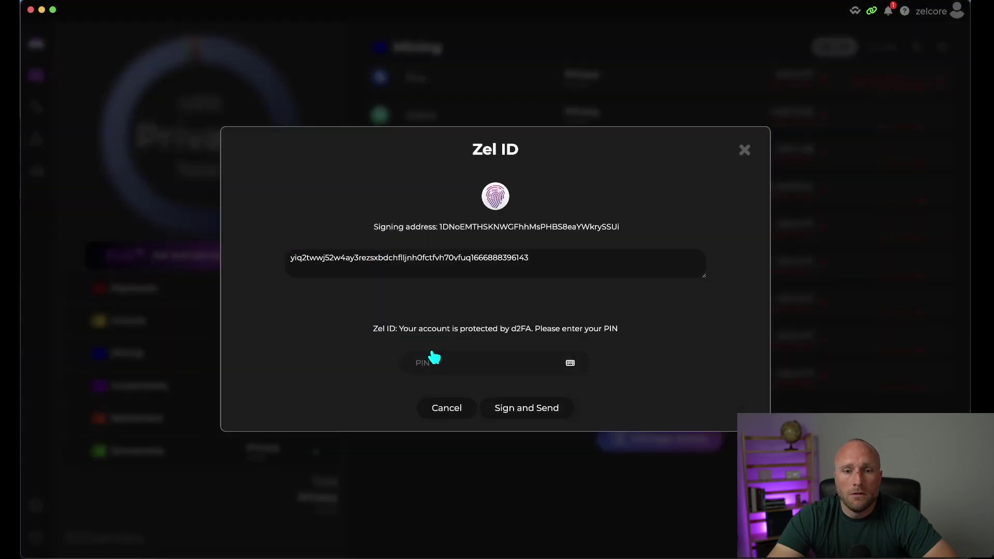
click(432, 362)
text(1)
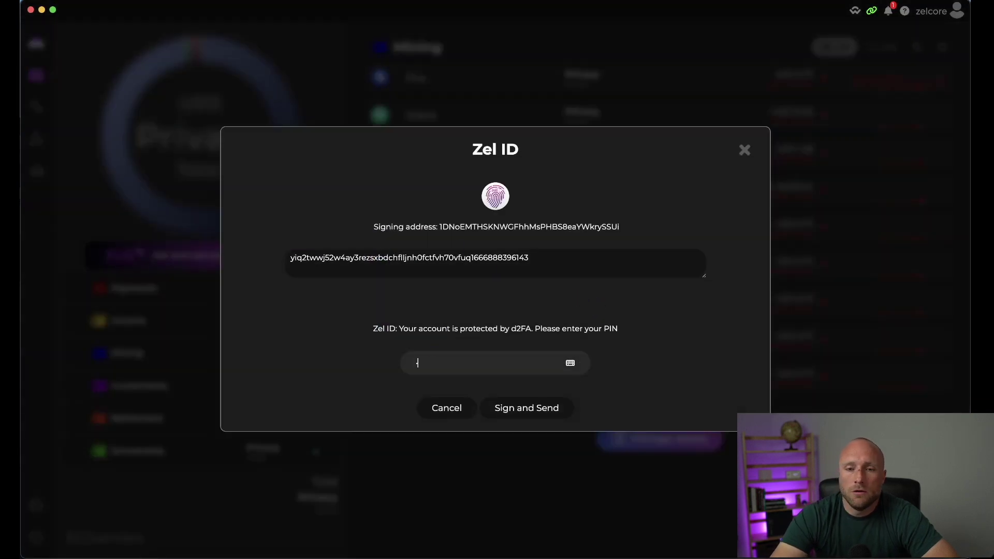
text(234)
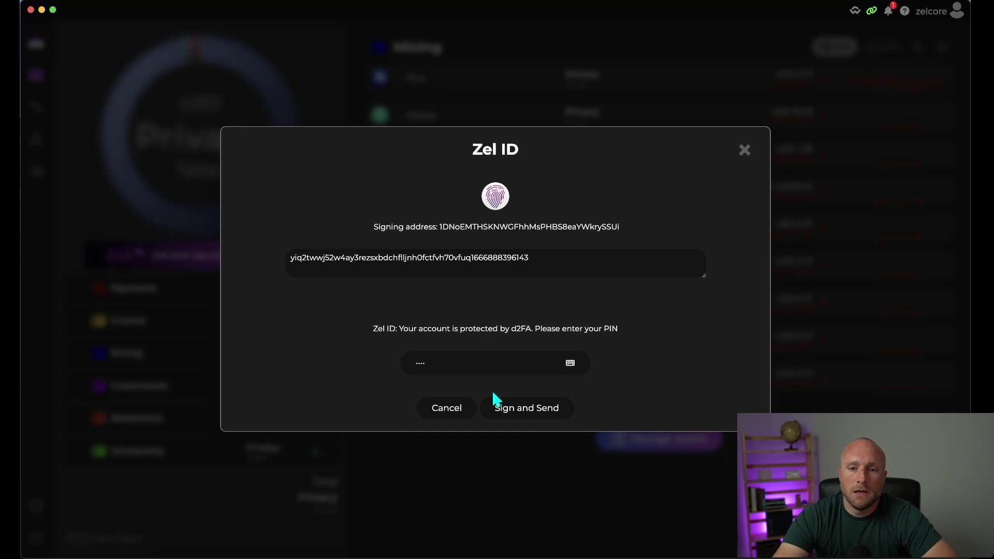
click(508, 409)
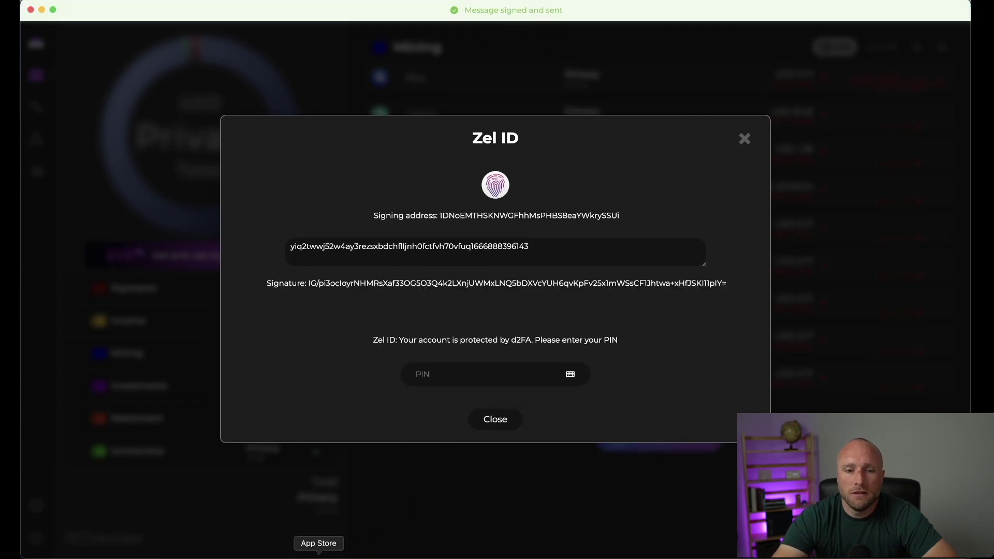
click(243, 553)
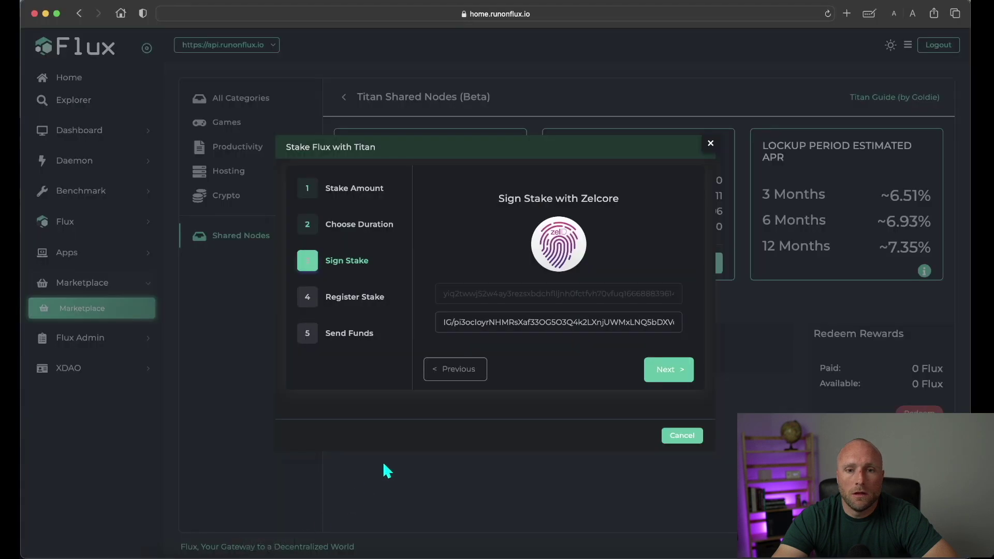
- Register the stake with Titan, locked until 1/26/2023, and proceed to Send Funds
click(668, 370)
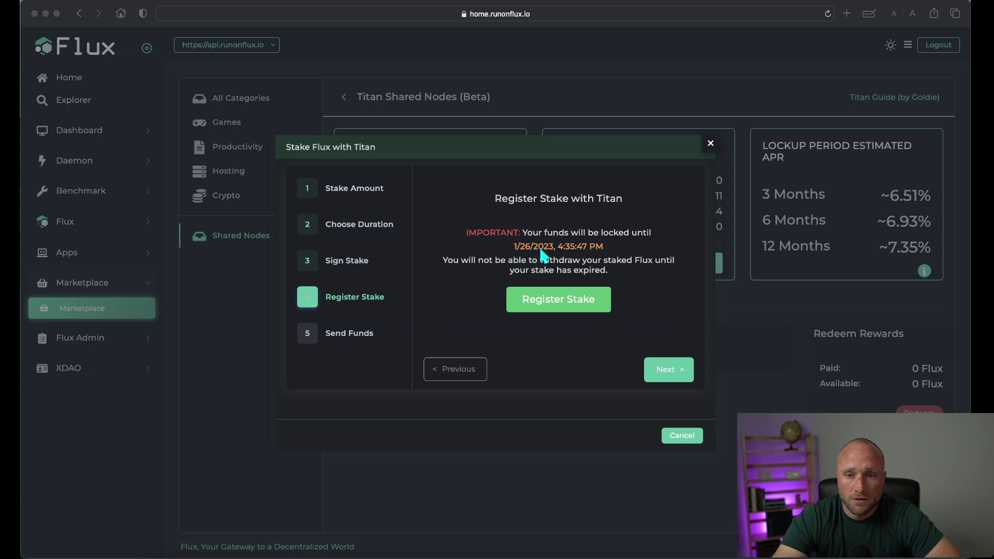
click(564, 306)
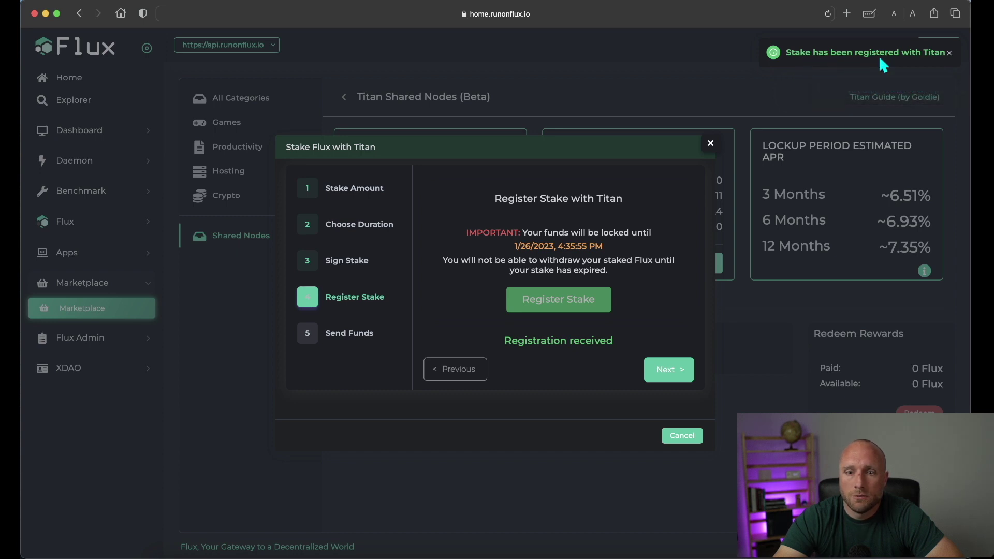
click(674, 369)
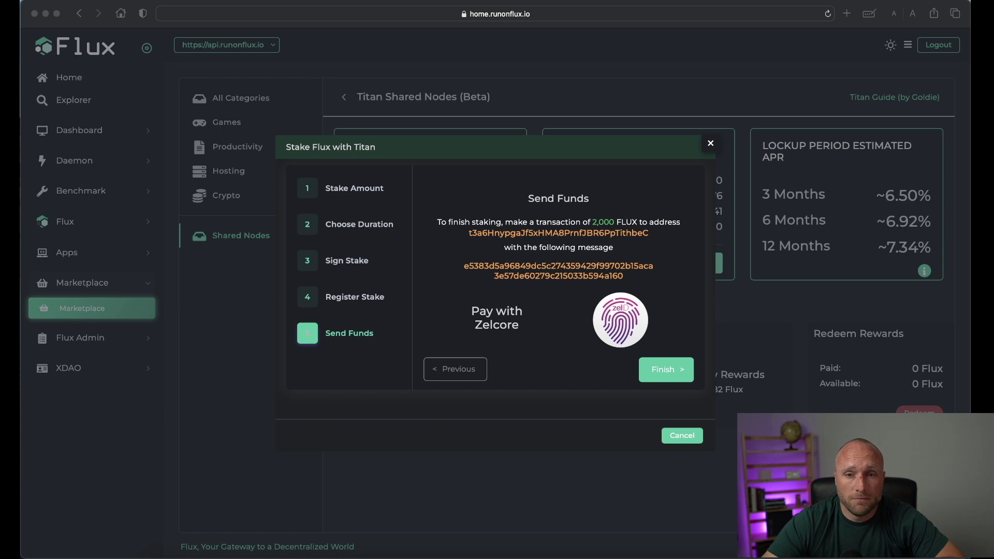
- Pass the 2,000 FLUX stake payment from the browser to Zelcore, allowing the page to open it
click(704, 282)
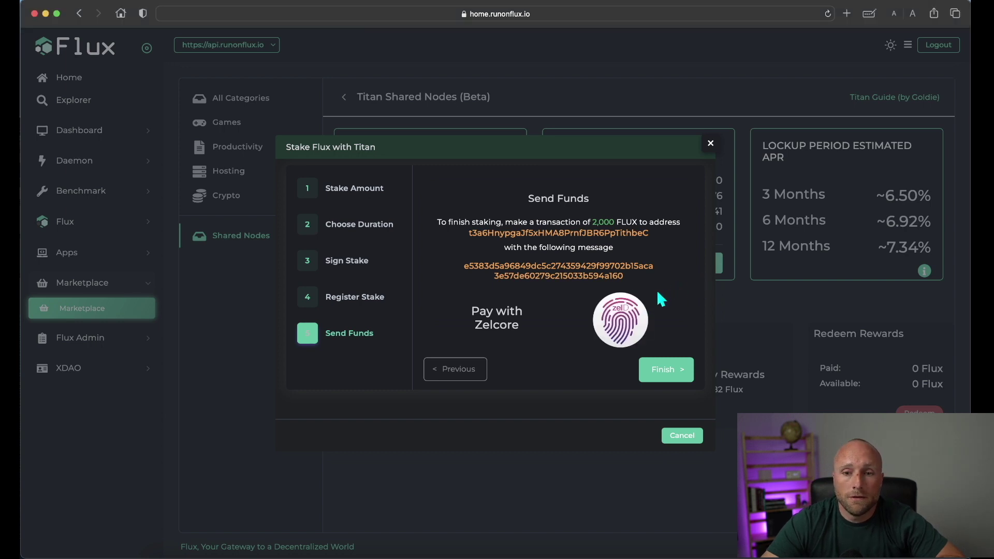
click(628, 310)
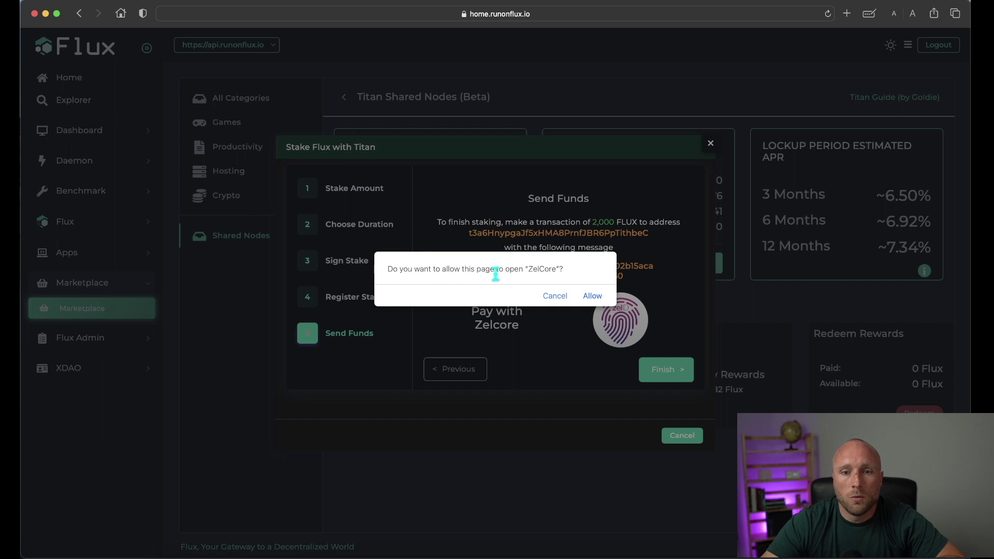
click(592, 296)
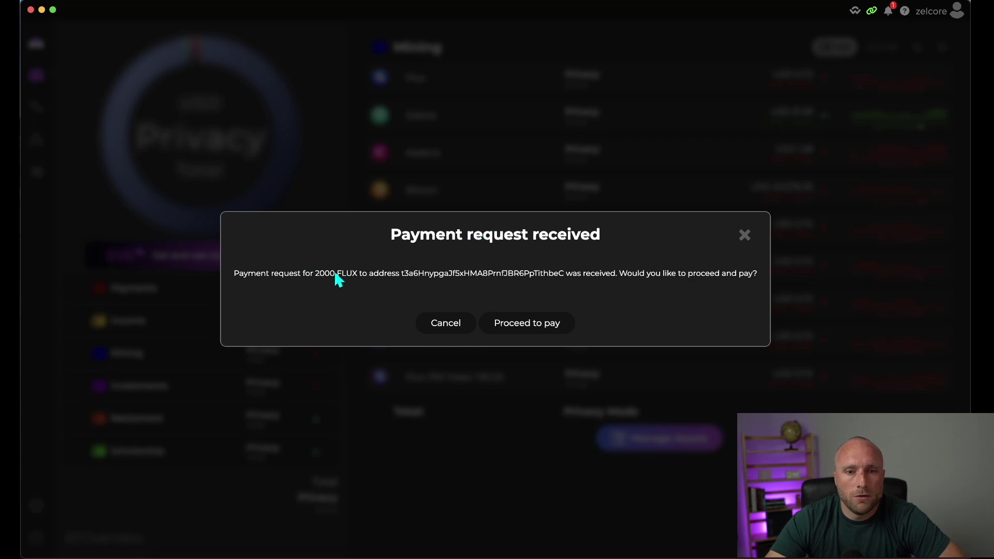
- Approve the 2,000 FLUX payment with the Zelcore PIN and send it to the Titan address
click(533, 326)
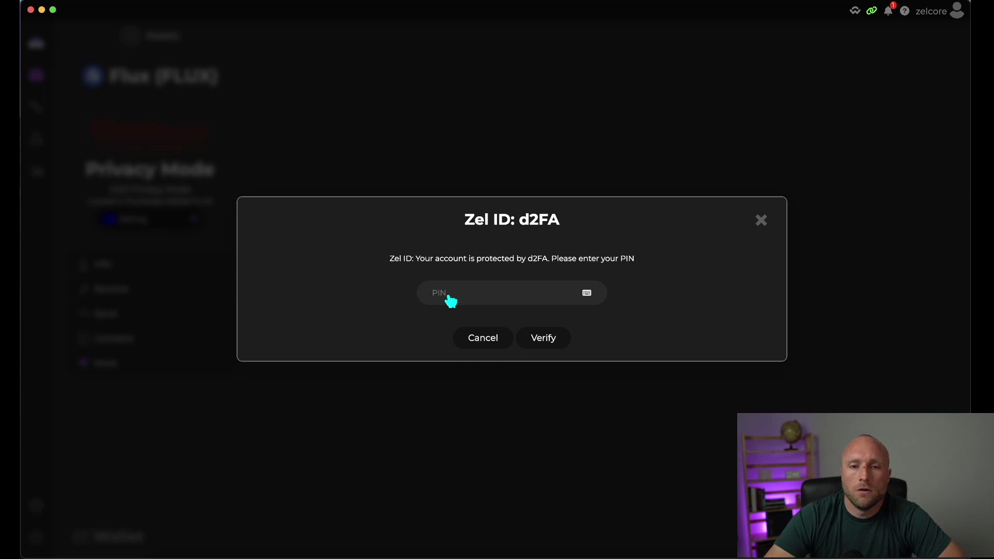
text(1)
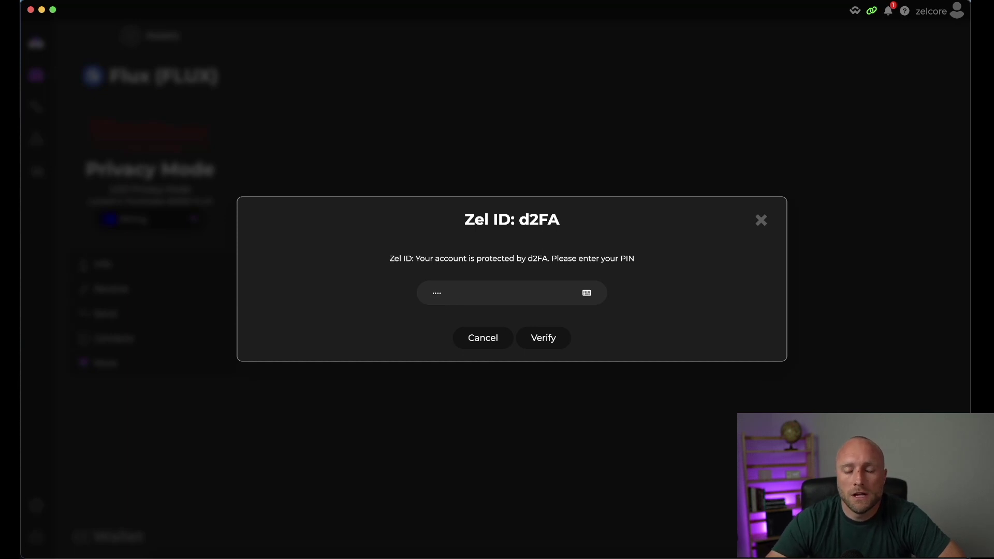
click(536, 339)
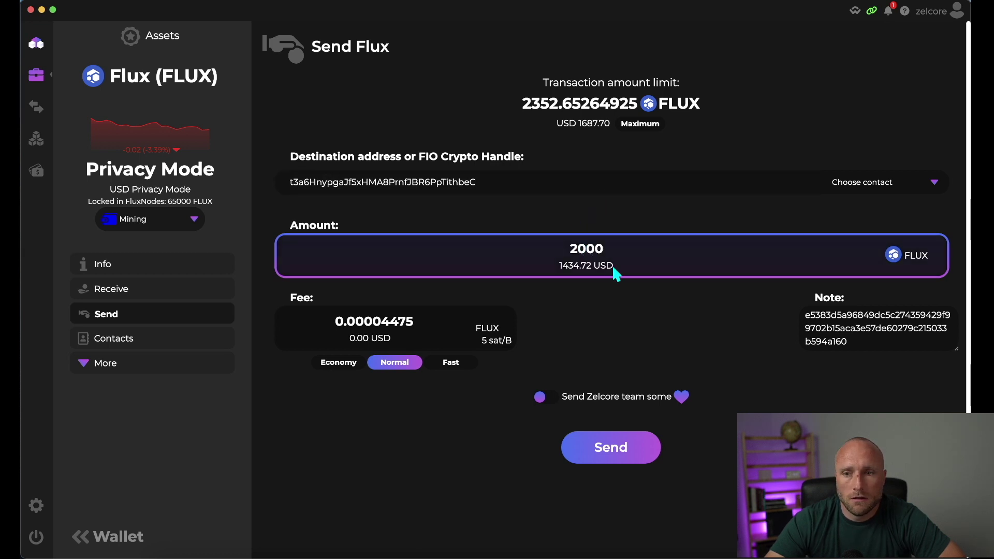
click(619, 456)
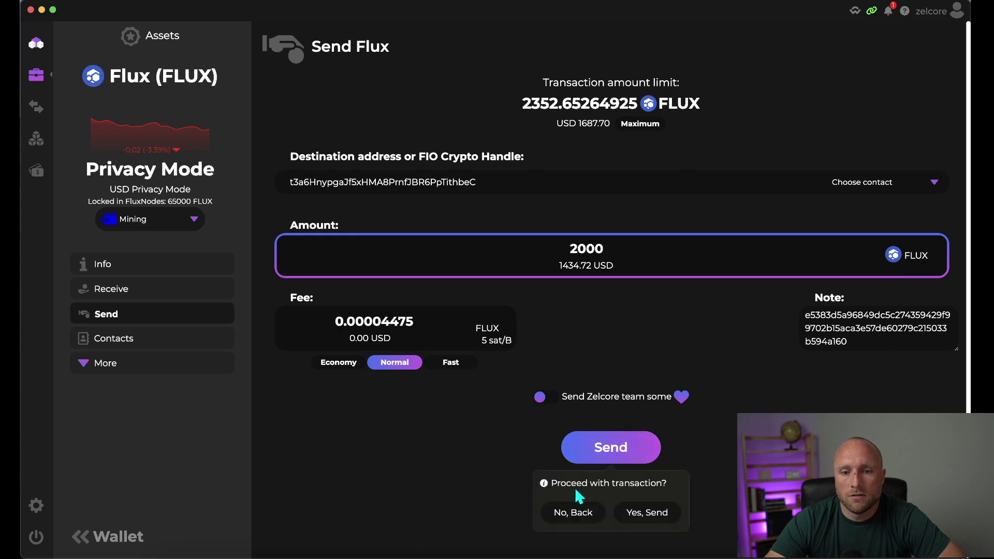
click(648, 514)
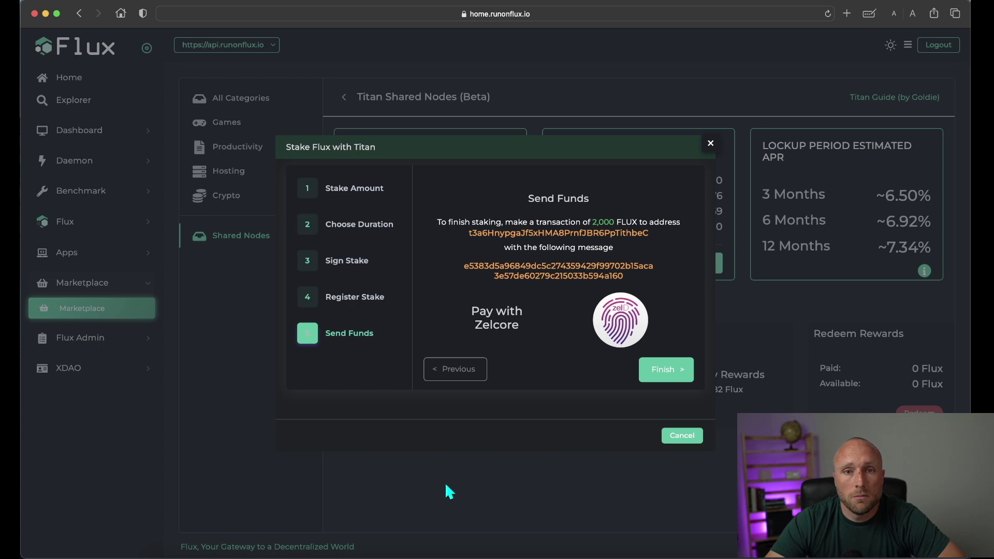
- Finish staking and confirm closing the dialog so the 2,000 Flux stake appears under Active Stakes
click(668, 370)
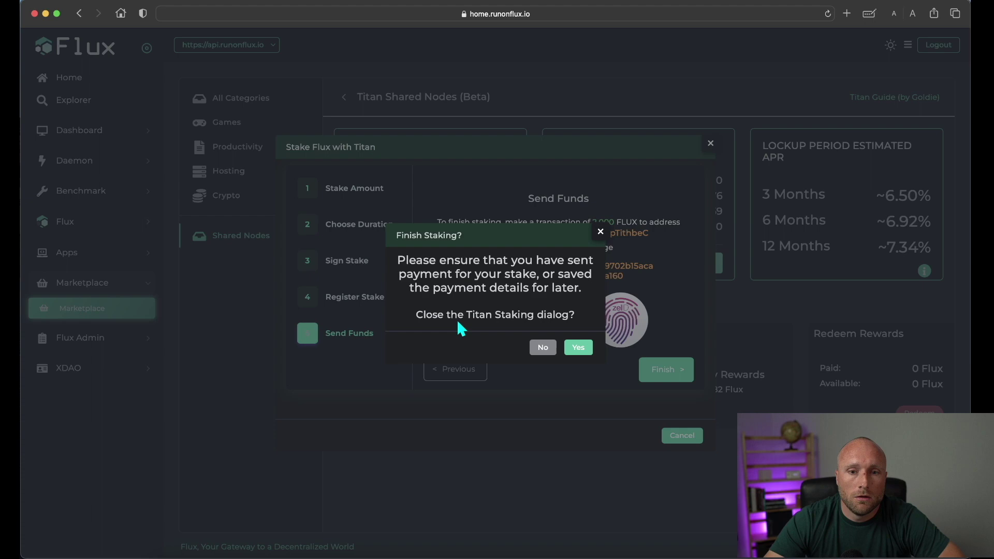
click(580, 348)
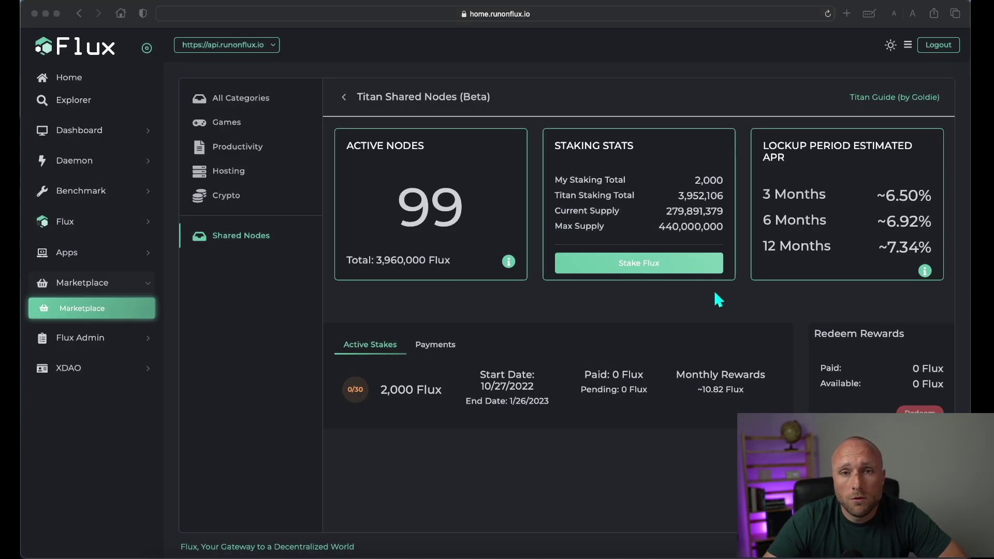